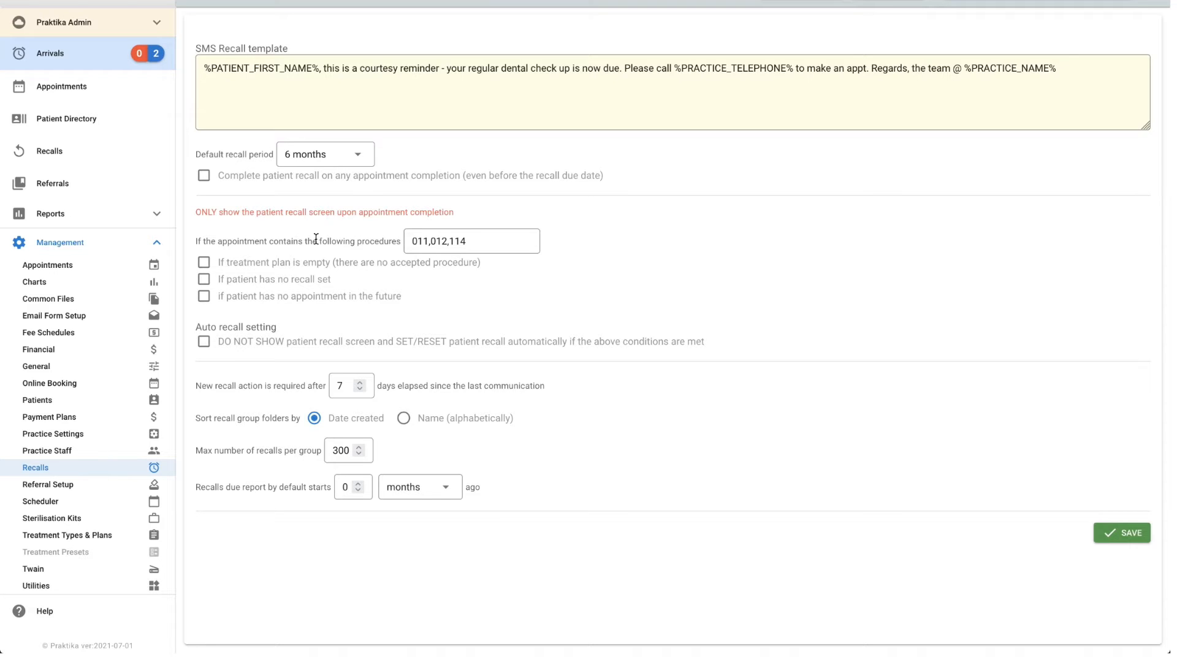
# Try replacing the listed procedure codes in the recall screen condition with a hyphenated range ending in 014.
pyautogui.click(479, 239)
pyautogui.press('BackSpace')
pyautogui.press('BackSpace')
pyautogui.press('BackSpace')
pyautogui.press('BackSpace')
pyautogui.write(',')
pyautogui.press('BackSpace')
pyautogui.press('BackSpace')
pyautogui.press('BackSpace')
pyautogui.press('BackSpace')
pyautogui.write('-')
pyautogui.write('1')
pyautogui.press('BackSpace')
pyautogui.write('0')
pyautogui.write('14')
pyautogui.press('BackSpace')
pyautogui.press('BackSpace')
pyautogui.press('BackSpace')
pyautogui.press('BackSpace')
# Re-enter 012 in the comma-separated procedure codes and try adding another code starting with 8801.
pyautogui.write(',012')
pyautogui.write('88011')
pyautogui.press('BackSpace')
pyautogui.press('BackSpace')
pyautogui.press('BackSpace')
pyautogui.press('BackSpace')
pyautogui.press('BackSpace')
pyautogui.press('BackSpace')
# Try out the recall screen conditions for an empty treatment plan, no recall set and no future appointment.
pyautogui.click(191, 260)
pyautogui.click(212, 263)
pyautogui.click(203, 279)
pyautogui.click(206, 297)
pyautogui.click(451, 238)
pyautogui.click(204, 296)
# Complete the procedure codes condition as 011,012,114 and enable setting or resetting patient recalls automatically without showing the recall screen.
pyautogui.click(458, 241)
pyautogui.write(',114')
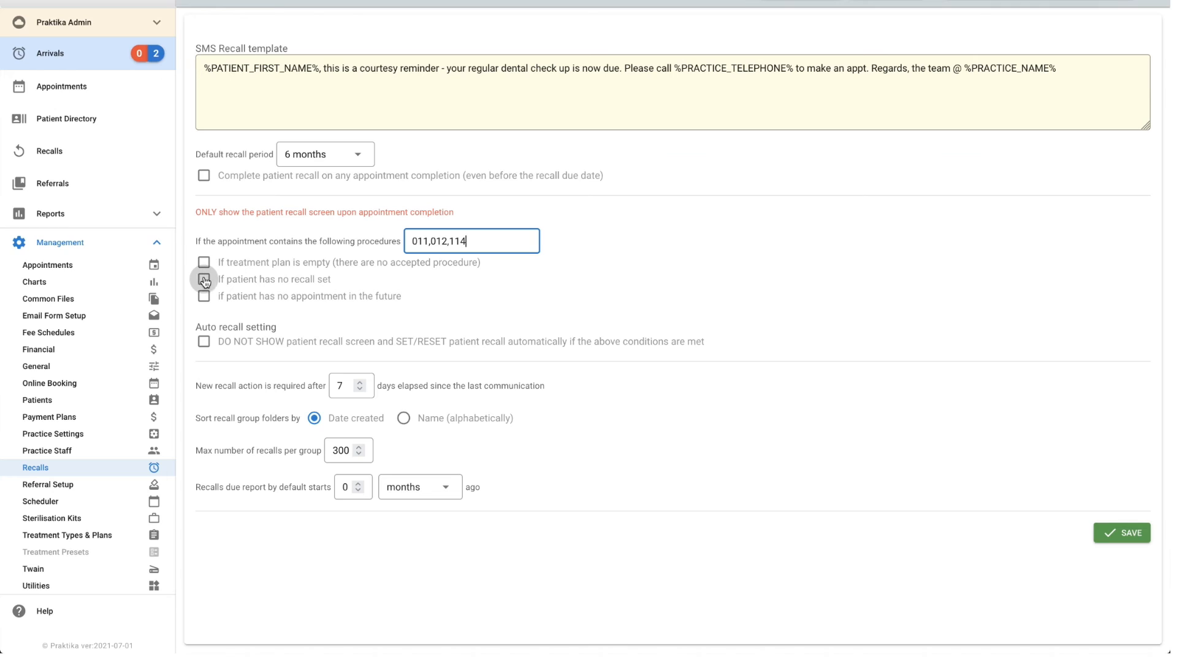
pyautogui.click(196, 312)
pyautogui.click(211, 341)
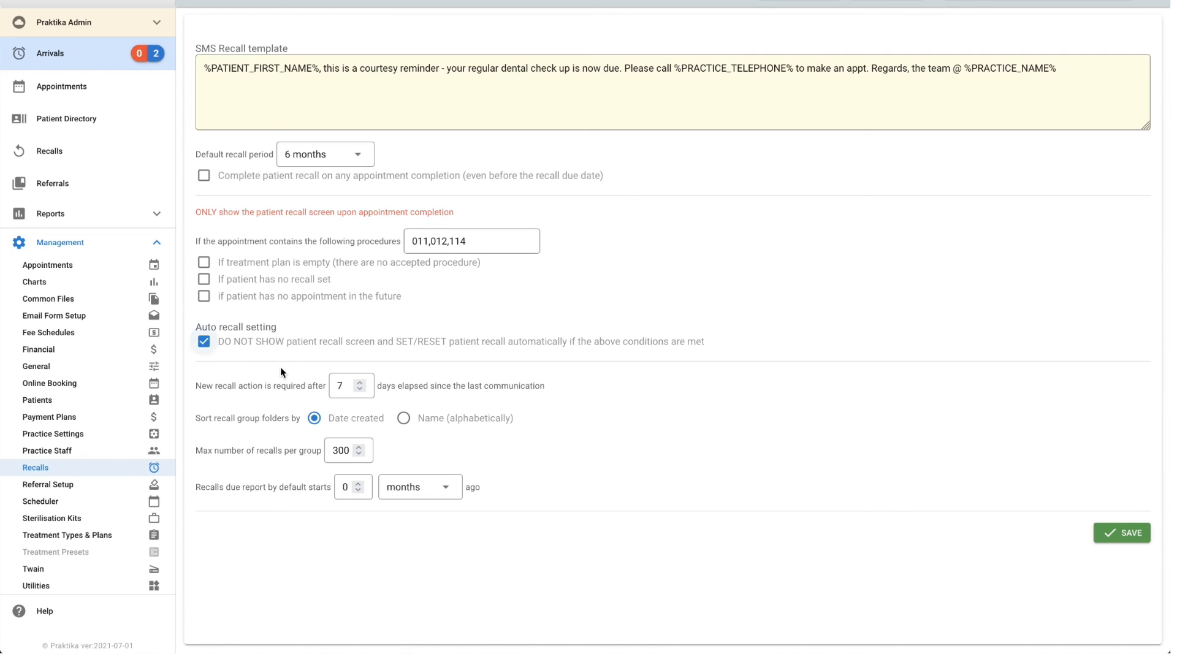